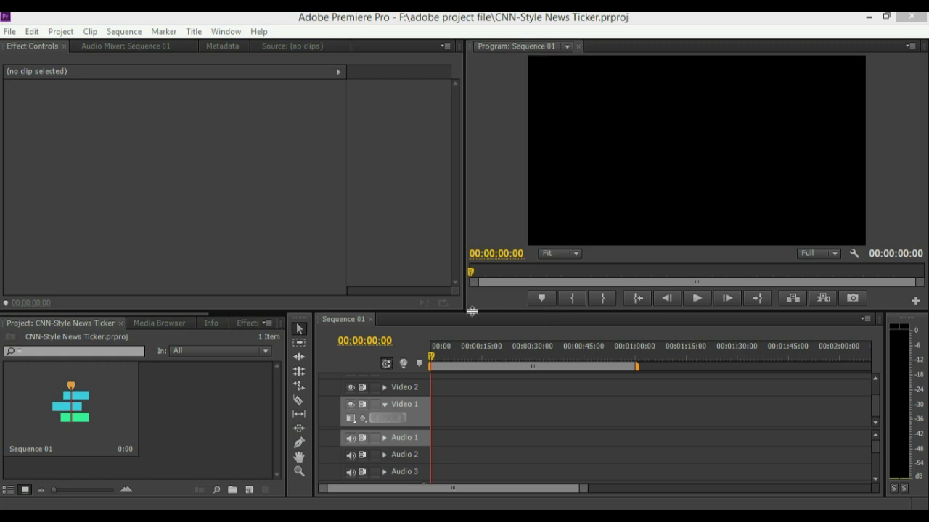
Step: Import 10.MOV from the cam a folder and place it at the start of Video 1, matching sequence settings to it
{"action": "double_click", "coordinate": [218, 413]}
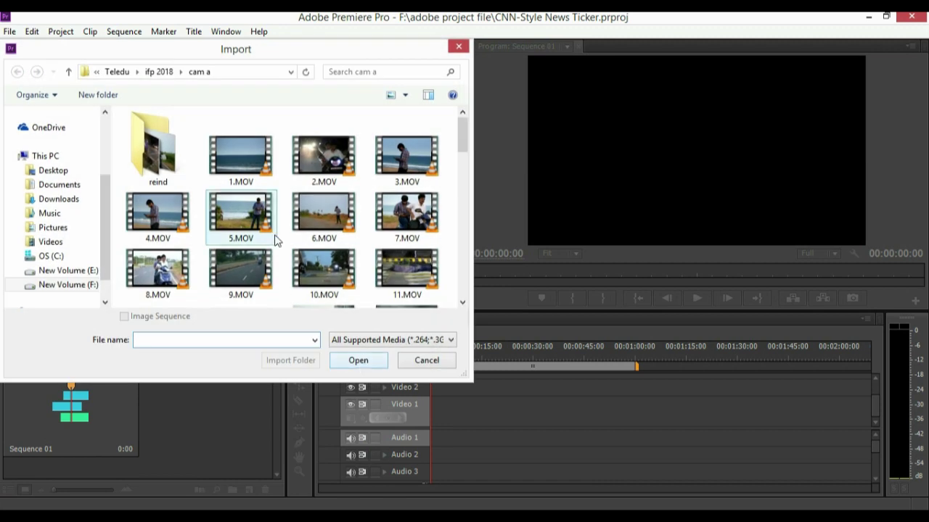
{"action": "left_click_drag", "start_coordinate": [463, 146], "coordinate": [465, 154]}
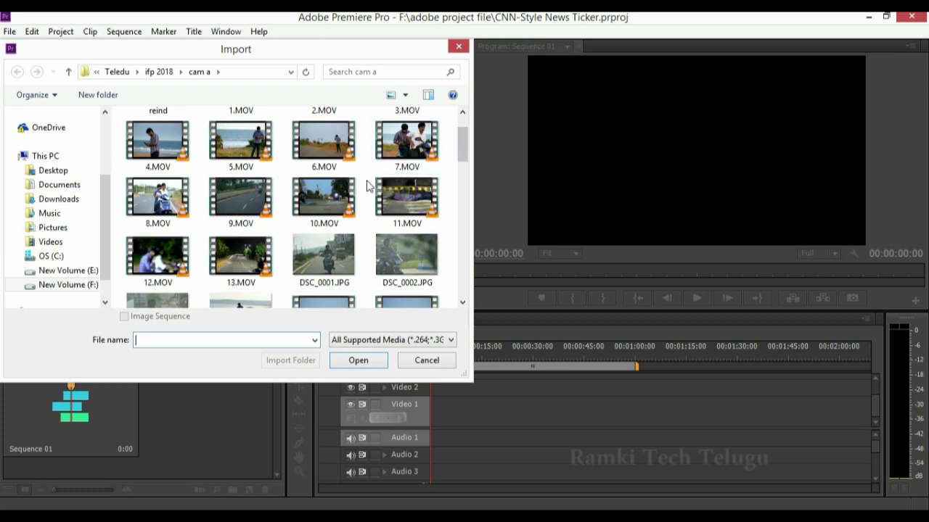
{"action": "left_click", "coordinate": [326, 205]}
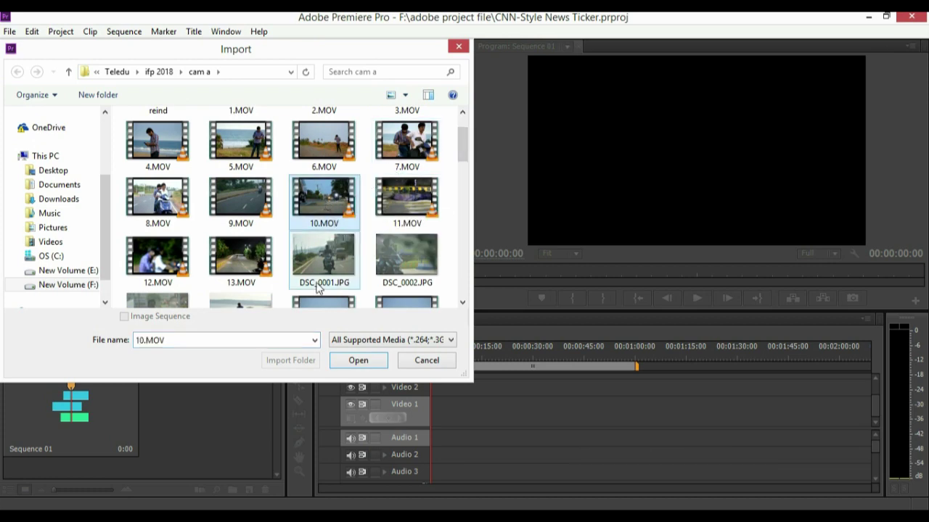
{"action": "left_click", "coordinate": [354, 358]}
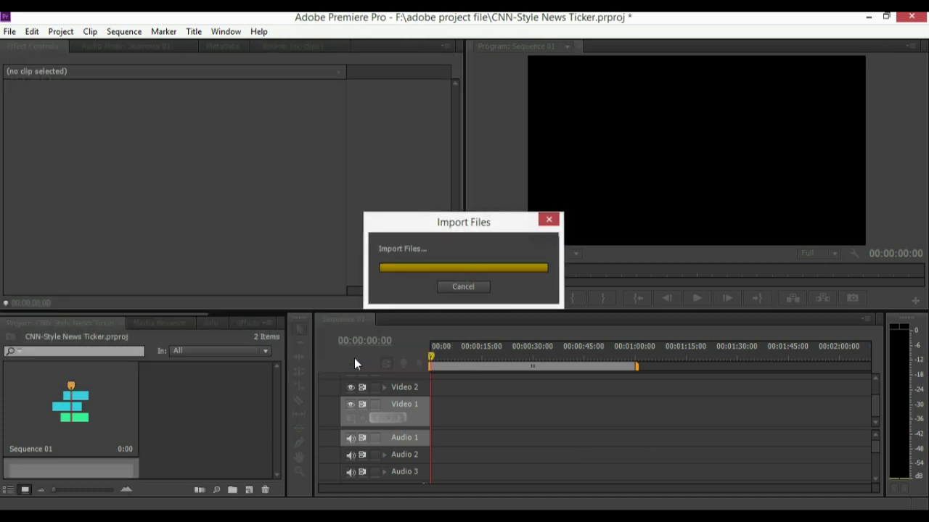
{"action": "left_click_drag", "start_coordinate": [284, 408], "coordinate": [427, 415]}
{"action": "left_click", "coordinate": [501, 292]}
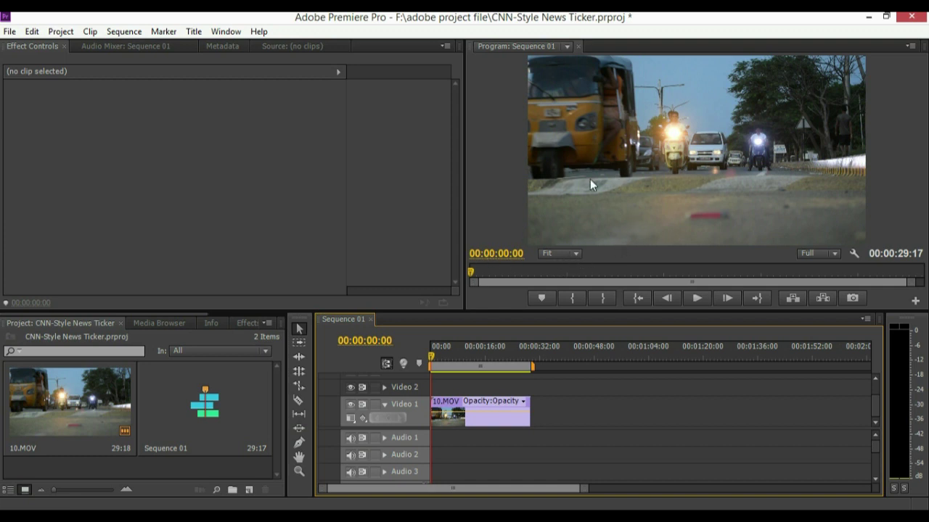
Step: Create a Default Still title named Title 01 at 1920x1080
{"action": "left_click", "coordinate": [193, 31]}
{"action": "mouse_move", "coordinate": [248, 53]}
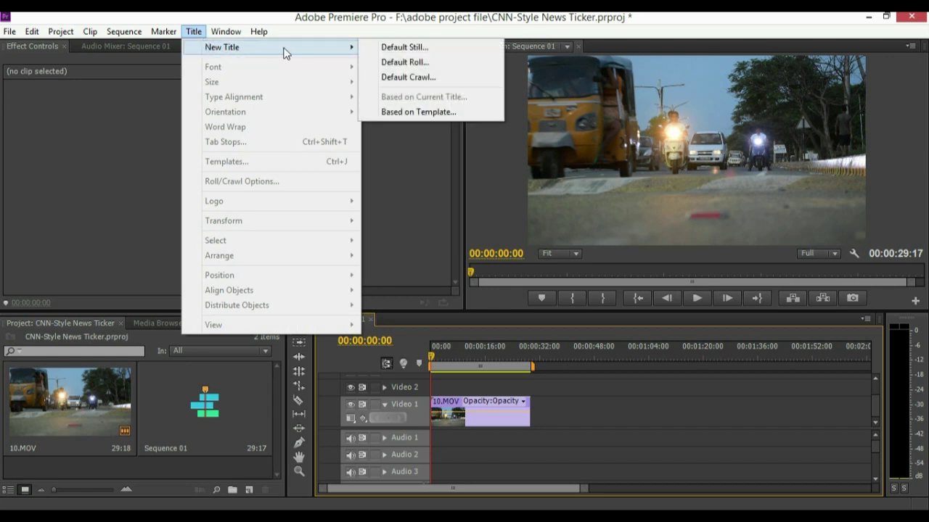
{"action": "left_click", "coordinate": [413, 48]}
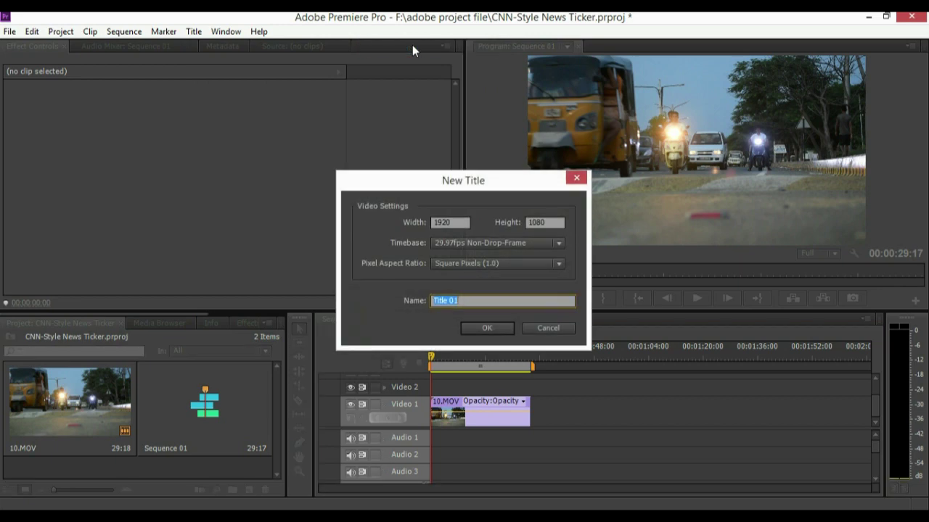
{"action": "left_click", "coordinate": [482, 328]}
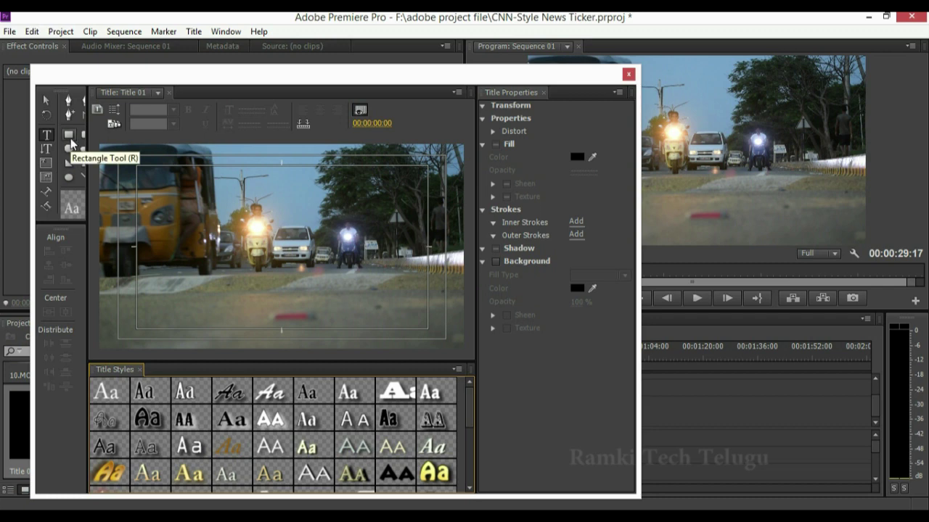
Step: Draw a 1924.6 × 97.9 white rectangle spanning the bottom of the title frame and fine-tune its position
{"action": "left_click", "coordinate": [68, 135]}
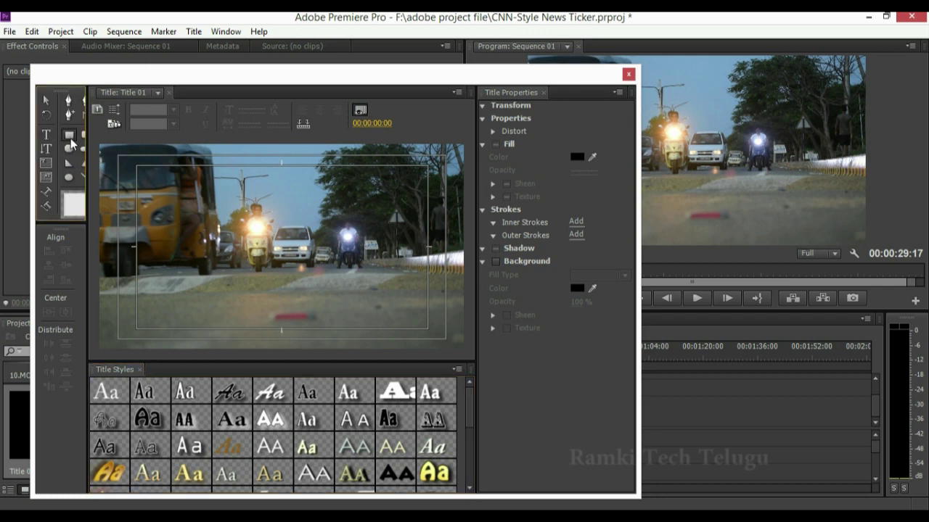
{"action": "left_click", "coordinate": [99, 306]}
{"action": "left_click_drag", "start_coordinate": [99, 306], "coordinate": [423, 327]}
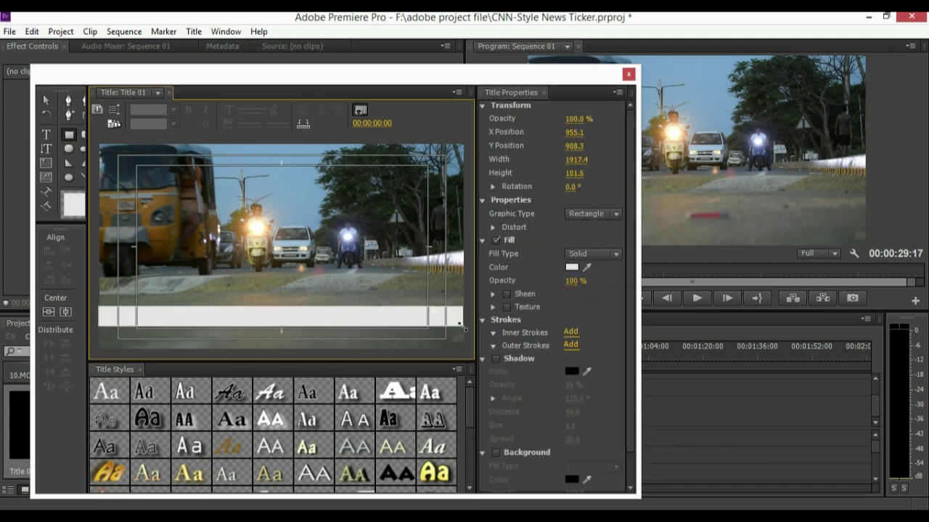
{"action": "left_click_drag", "start_coordinate": [440, 329], "coordinate": [460, 325]}
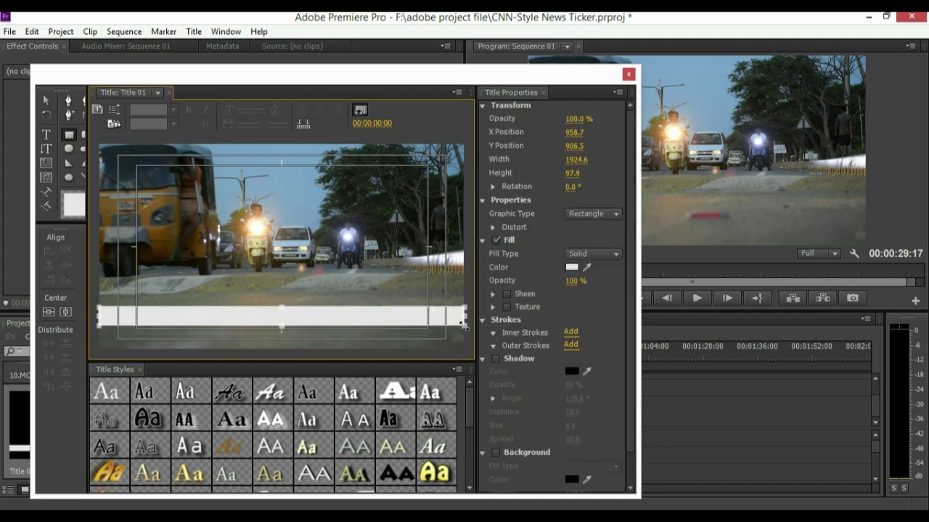
{"action": "left_click_drag", "start_coordinate": [348, 321], "coordinate": [347, 324]}
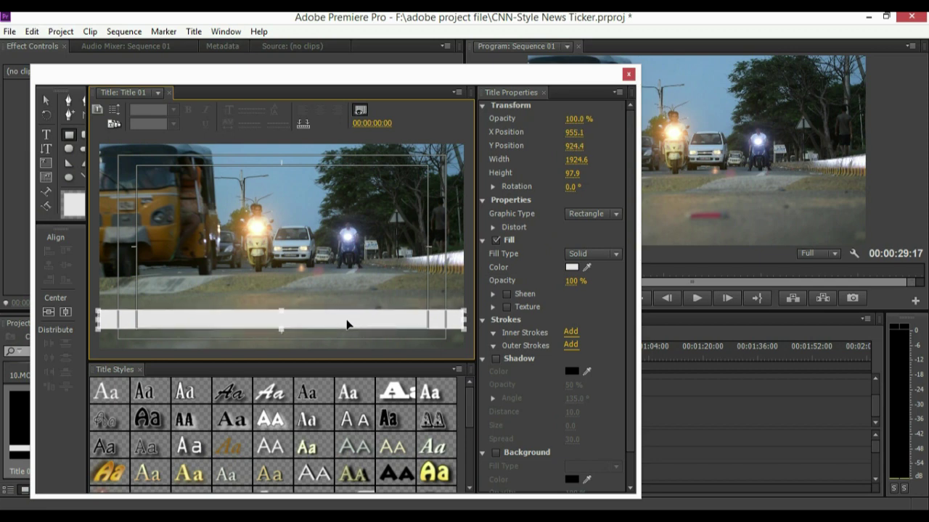
{"action": "left_click_drag", "start_coordinate": [347, 325], "coordinate": [349, 324]}
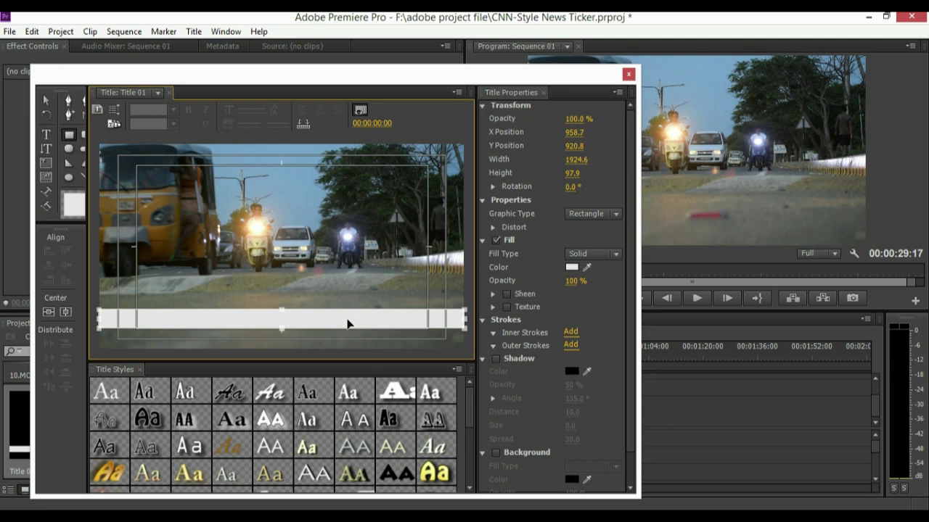
{"action": "left_click_drag", "start_coordinate": [347, 324], "coordinate": [347, 321]}
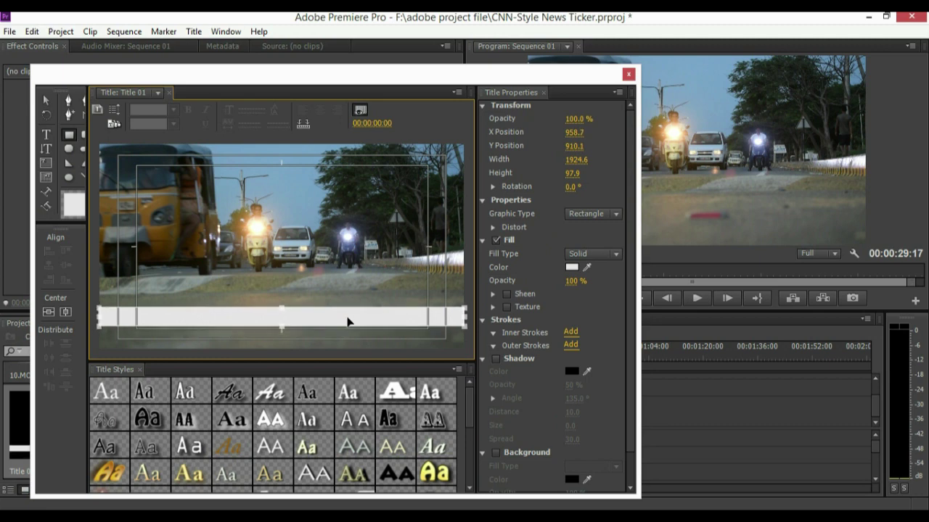
{"action": "left_click", "coordinate": [568, 266]}
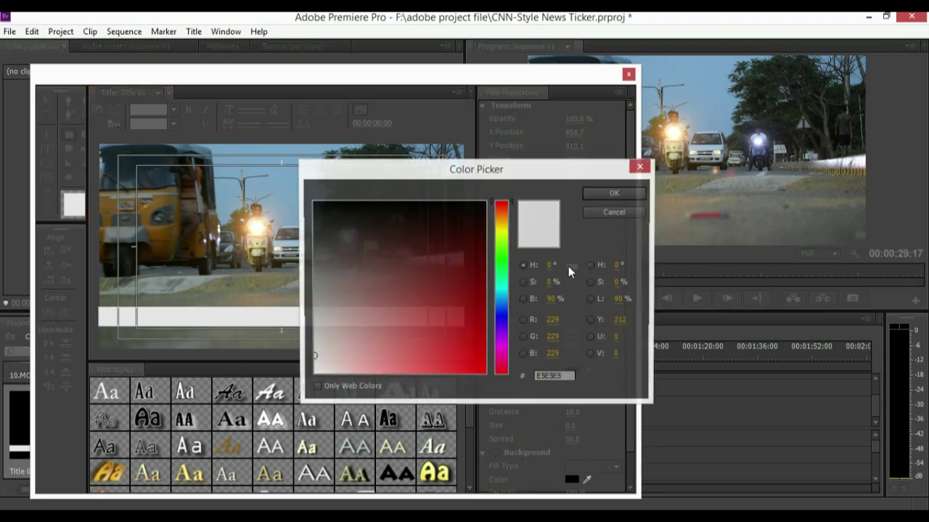
Step: Change the bar's fill to a bright blue, replacing a briefly applied dark red, then deselect it
{"action": "left_click", "coordinate": [446, 247]}
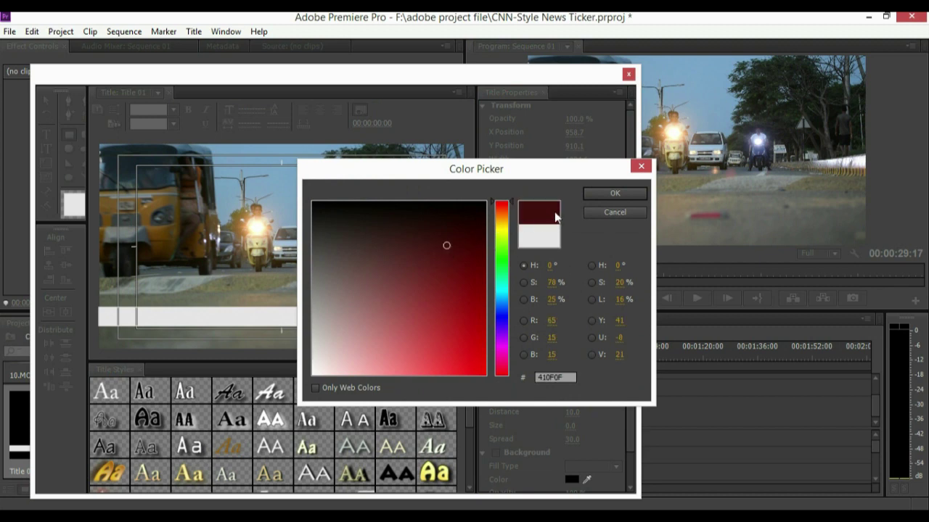
{"action": "left_click", "coordinate": [625, 195]}
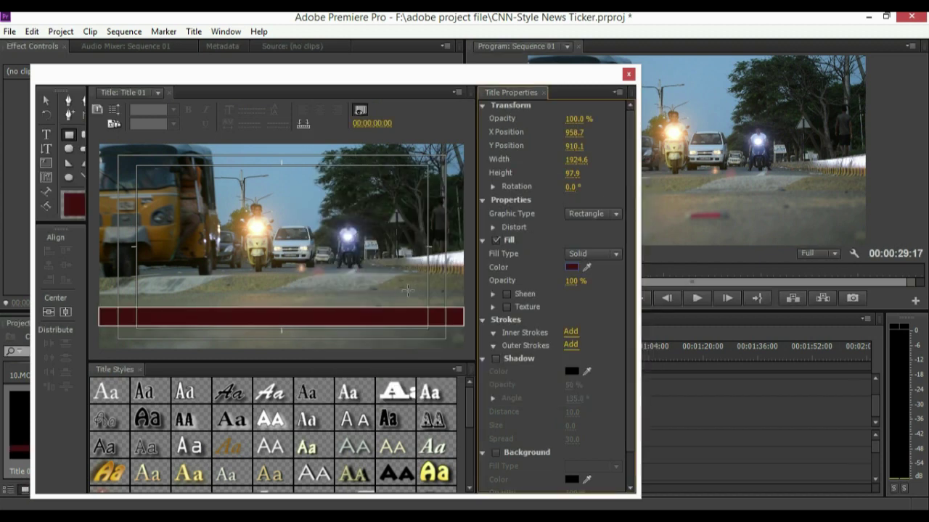
{"action": "left_click", "coordinate": [575, 270]}
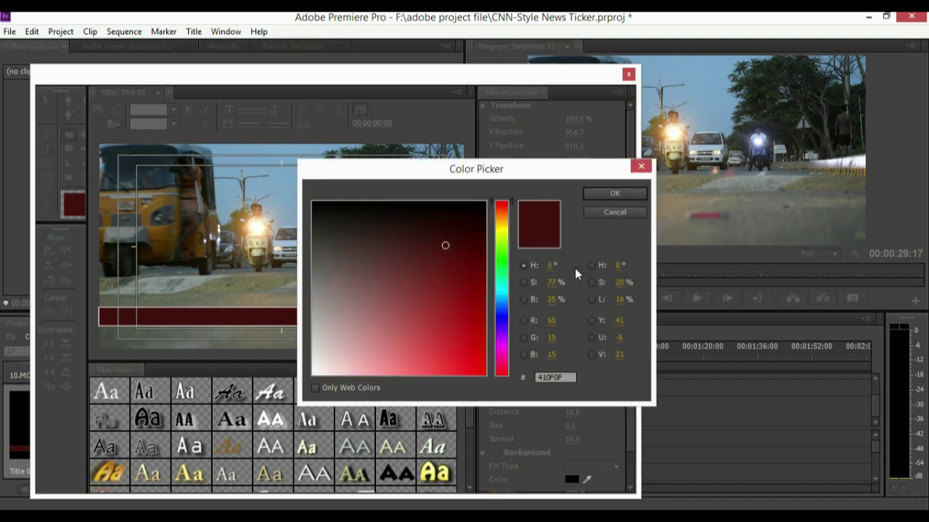
{"action": "left_click", "coordinate": [499, 324]}
{"action": "left_click", "coordinate": [460, 290]}
{"action": "left_click", "coordinate": [627, 193]}
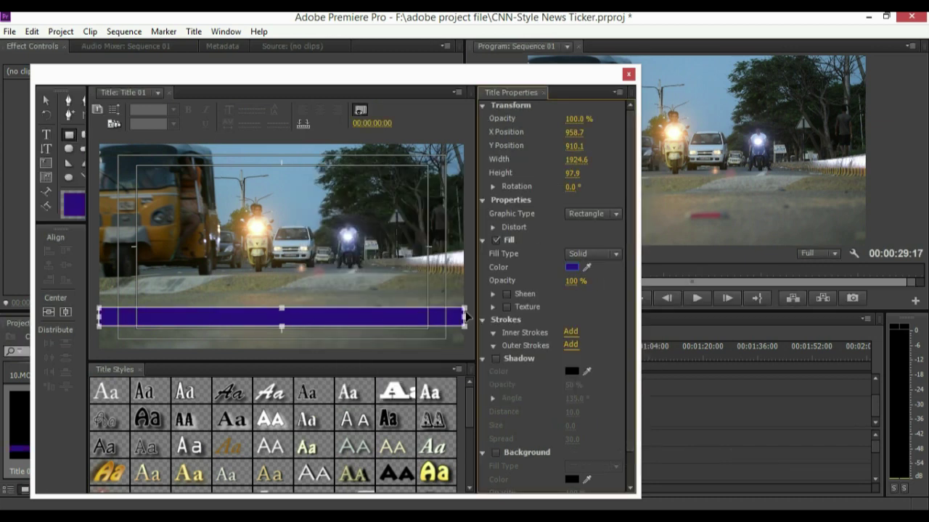
{"action": "left_click", "coordinate": [349, 329]}
Step: Close the Titler and place Title 01 at the start of Video 2 above the road clip
{"action": "left_click", "coordinate": [628, 75]}
{"action": "left_click_drag", "start_coordinate": [67, 419], "coordinate": [443, 387]}
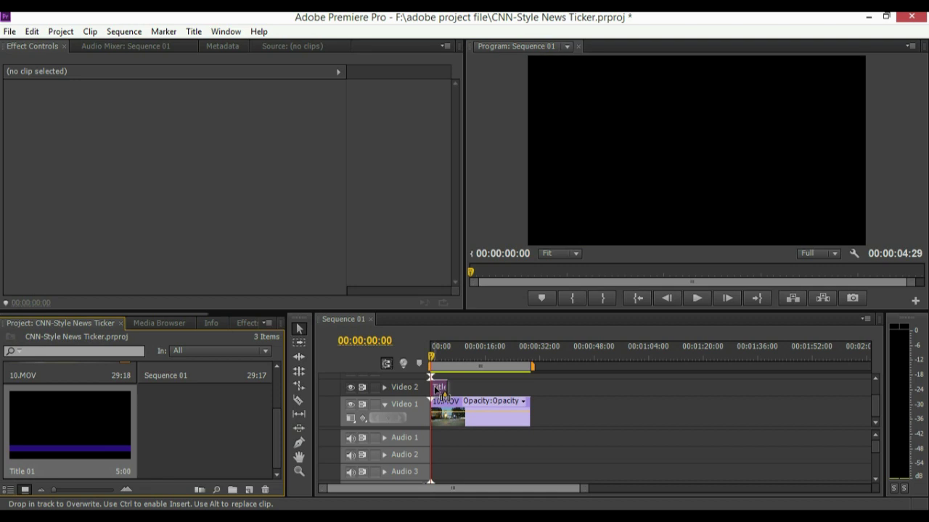
{"action": "left_click_drag", "start_coordinate": [444, 388], "coordinate": [432, 387]}
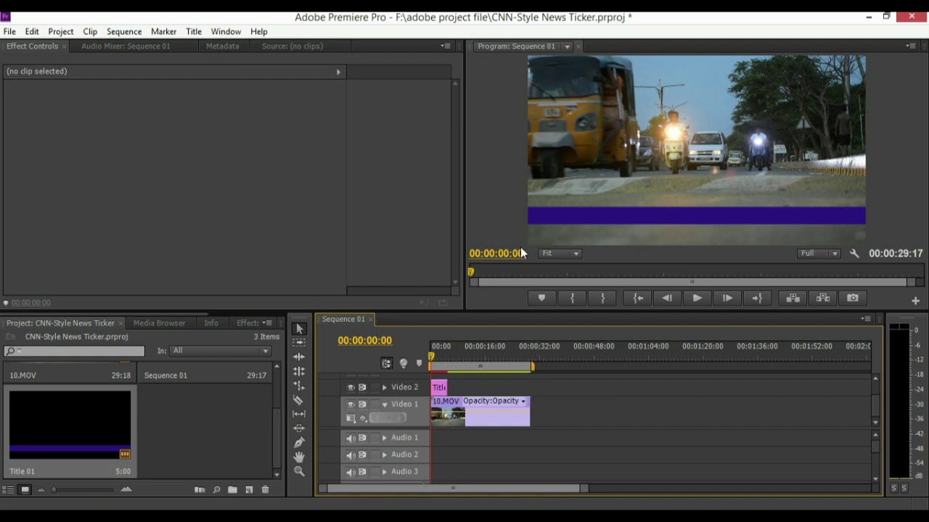
{"action": "left_click", "coordinate": [194, 33]}
{"action": "mouse_move", "coordinate": [267, 48]}
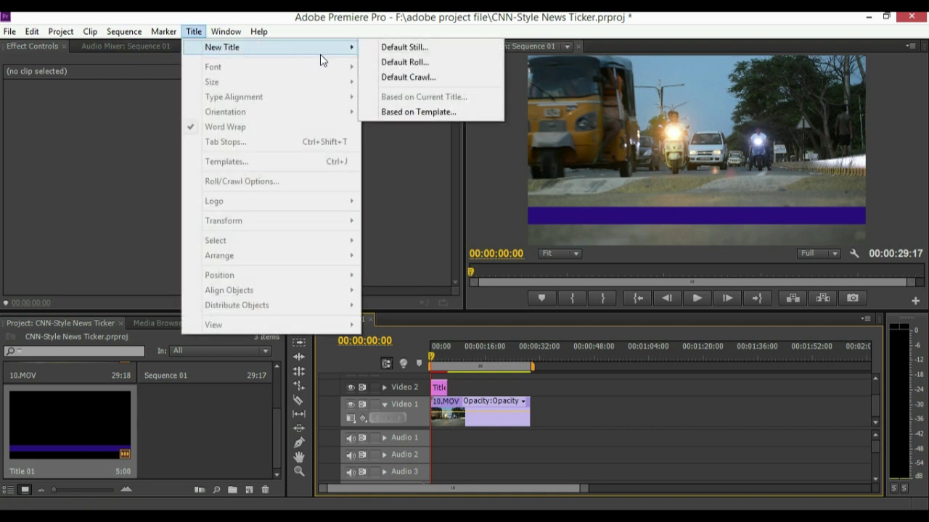
Step: Create a Default Crawl title named Title 02 and pick the Type tool
{"action": "left_click", "coordinate": [413, 78]}
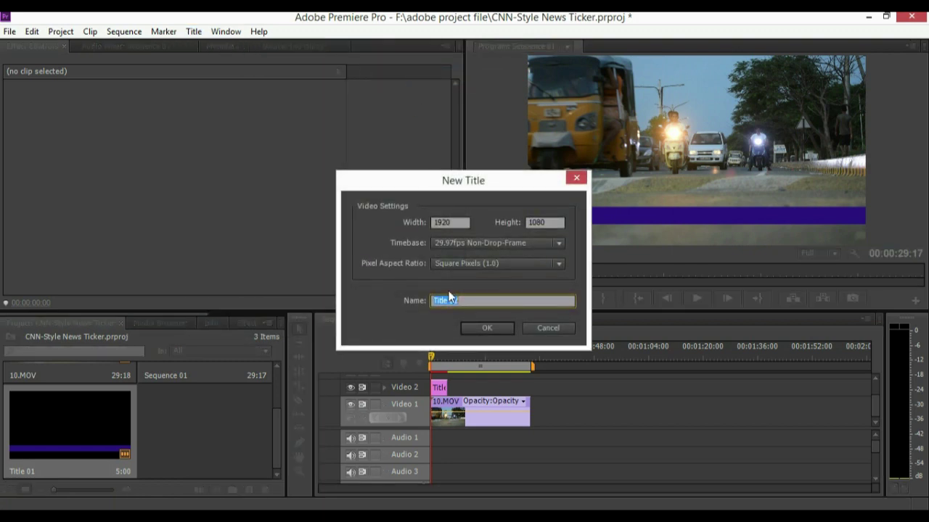
{"action": "left_click", "coordinate": [493, 331]}
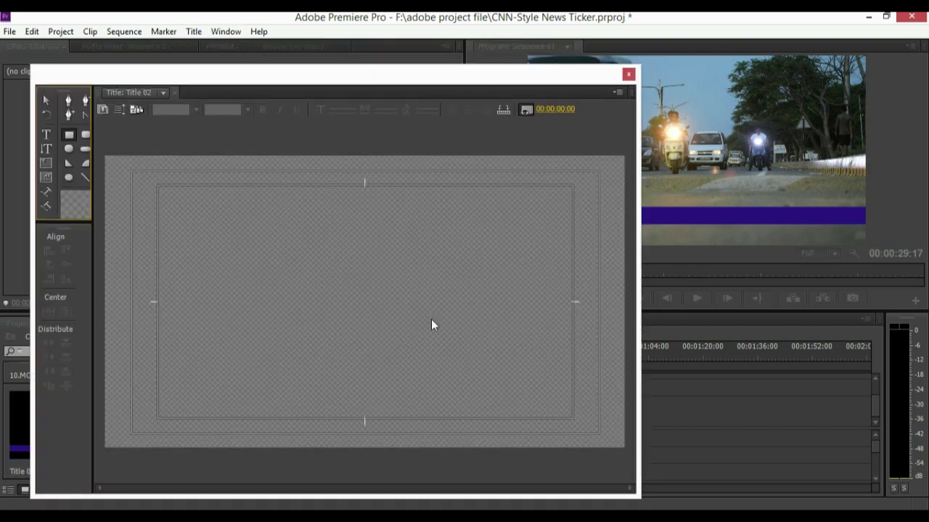
{"action": "left_click", "coordinate": [46, 138]}
Step: Type the channel name and 'LIKE , SHARE & SUBSCRIBE' on the crawl title and make it bold
{"action": "left_click", "coordinate": [121, 296]}
{"action": "left_click", "coordinate": [116, 291]}
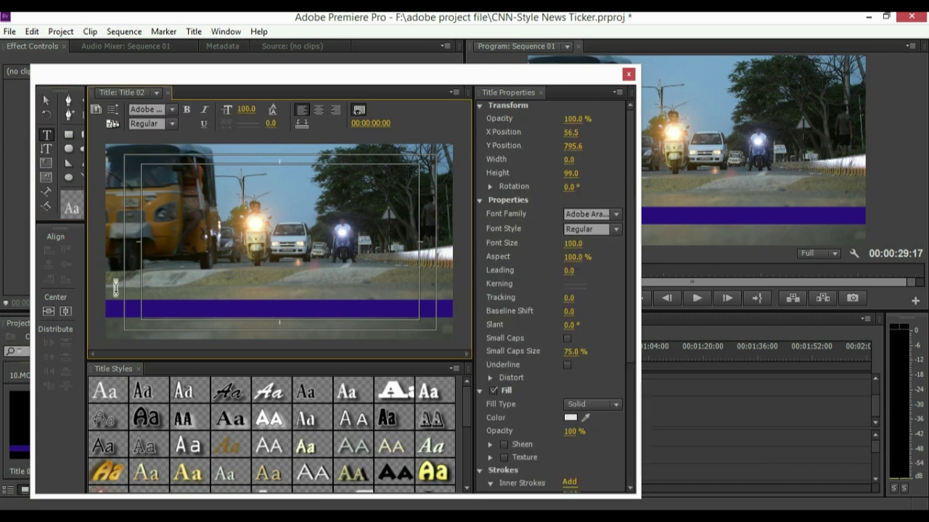
{"action": "type", "text": "Ramki"}
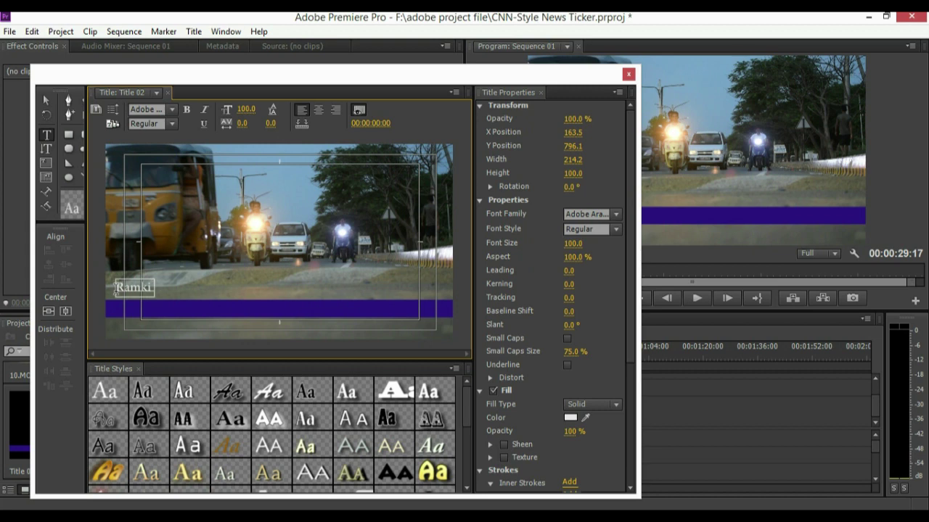
{"action": "type", "text": " Tech Telugu/"}
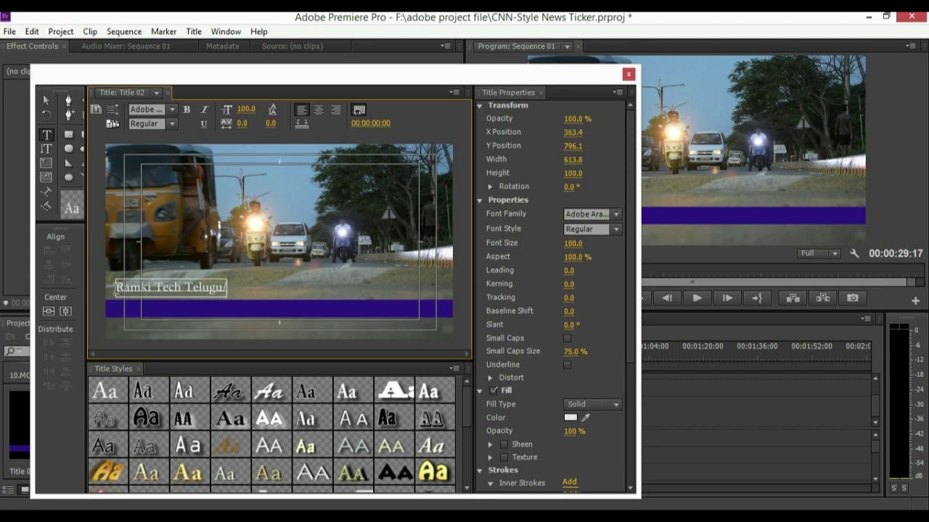
{"action": "type", "text": "LIKE"}
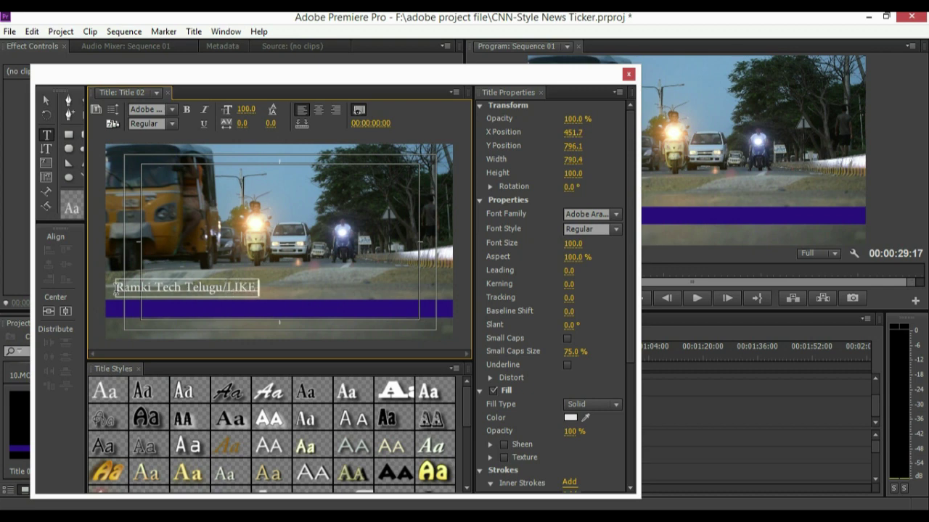
{"action": "type", "text": " , SHARE"}
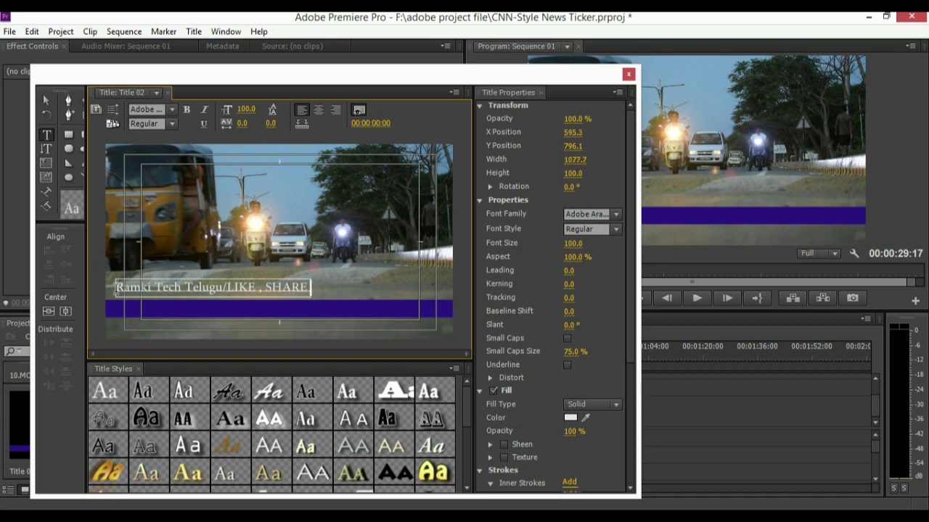
{"action": "type", "text": " &"}
{"action": "type", "text": " SUBSCRIBE"}
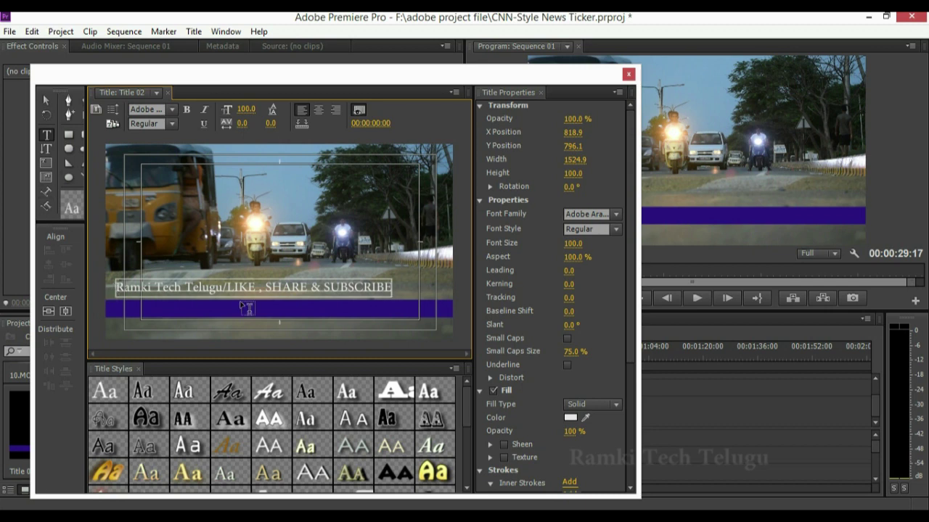
{"action": "left_click", "coordinate": [186, 110]}
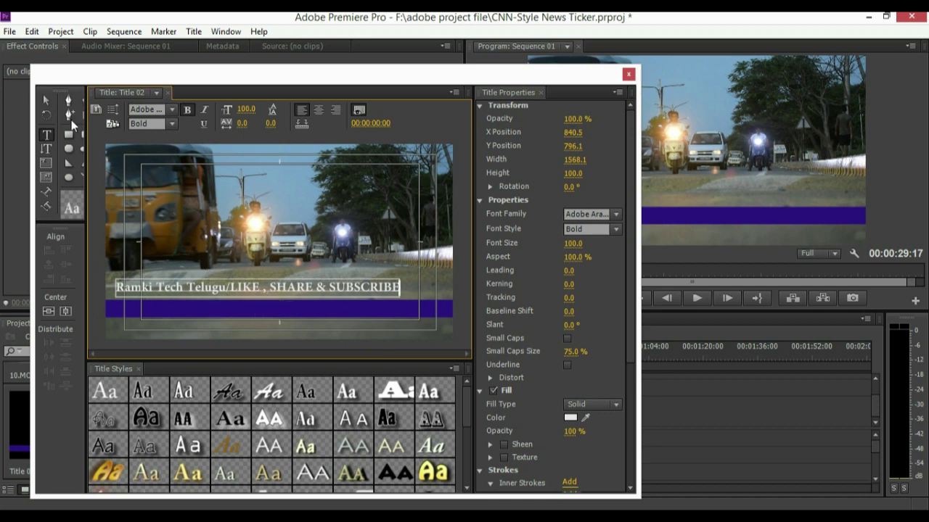
{"action": "left_click", "coordinate": [47, 99]}
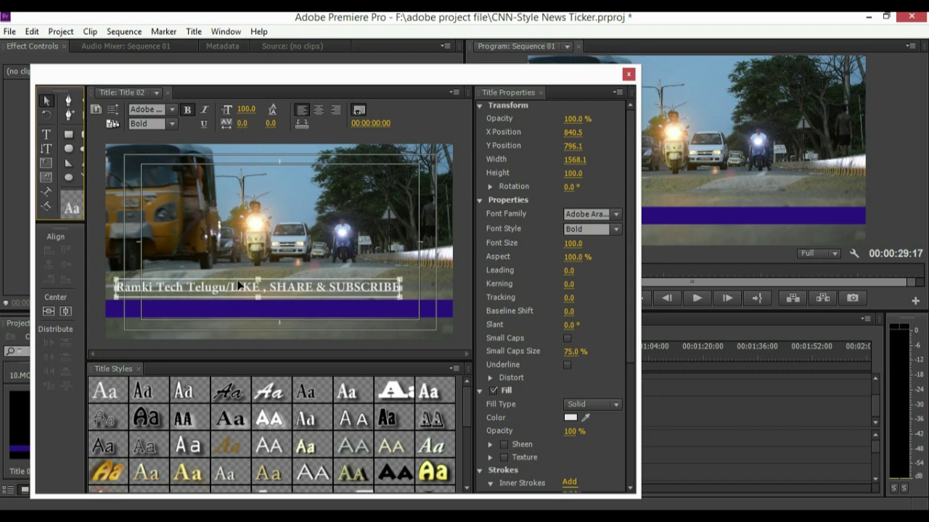
Step: Move the ticker text down onto the blue bar and open the Roll/Crawl Options
{"action": "left_click_drag", "start_coordinate": [236, 286], "coordinate": [244, 308]}
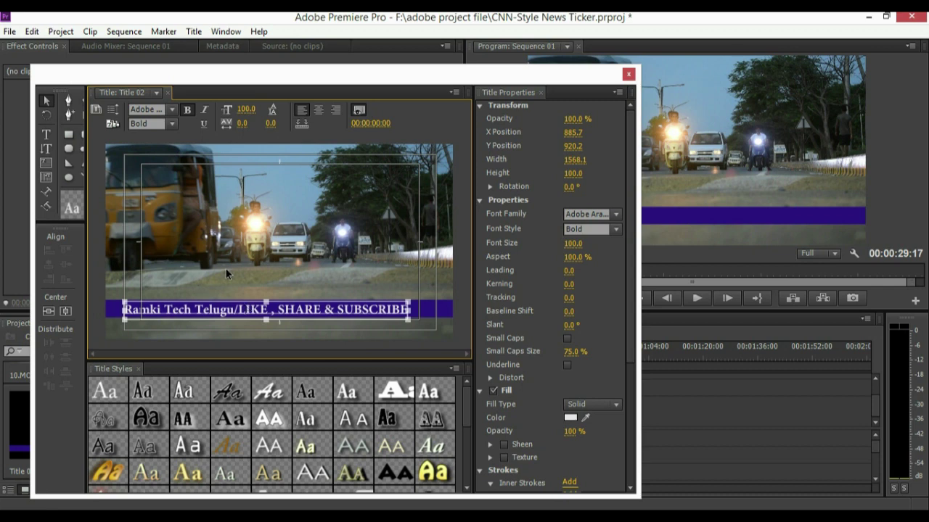
{"action": "left_click", "coordinate": [113, 111]}
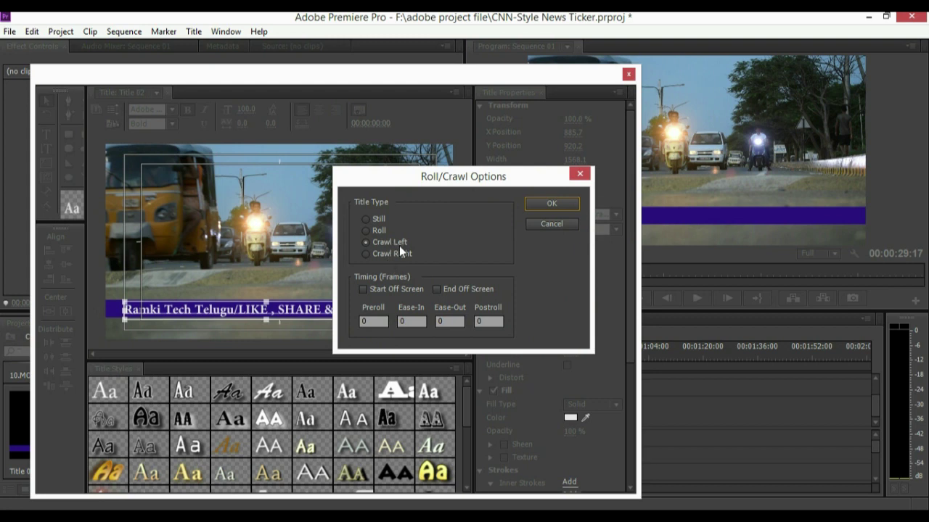
Step: Enable Start Off Screen for the left crawl, confirm, and close the Titler
{"action": "left_click", "coordinate": [362, 290]}
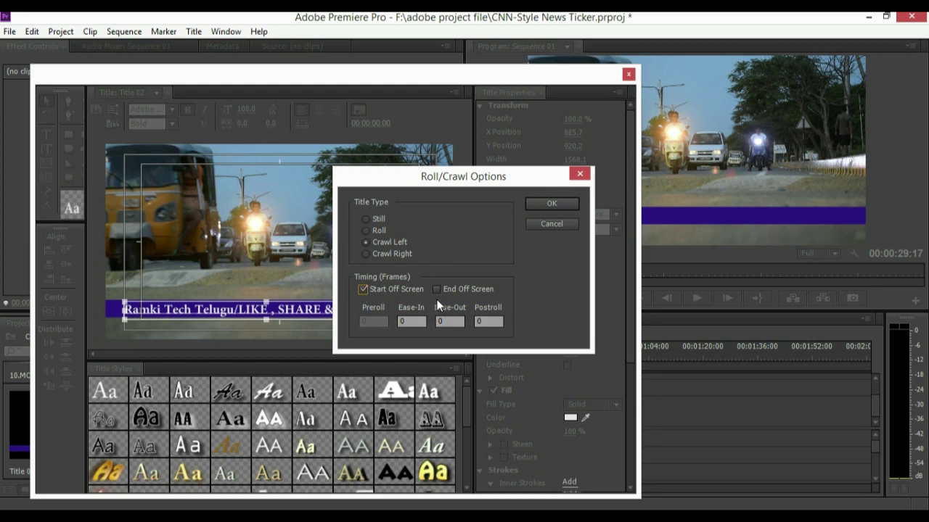
{"action": "left_click", "coordinate": [556, 205]}
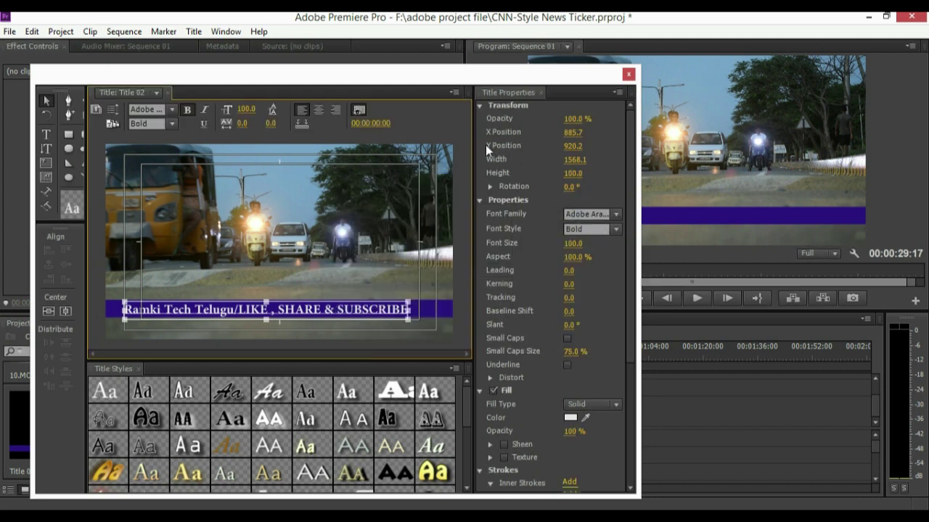
{"action": "left_click", "coordinate": [628, 74]}
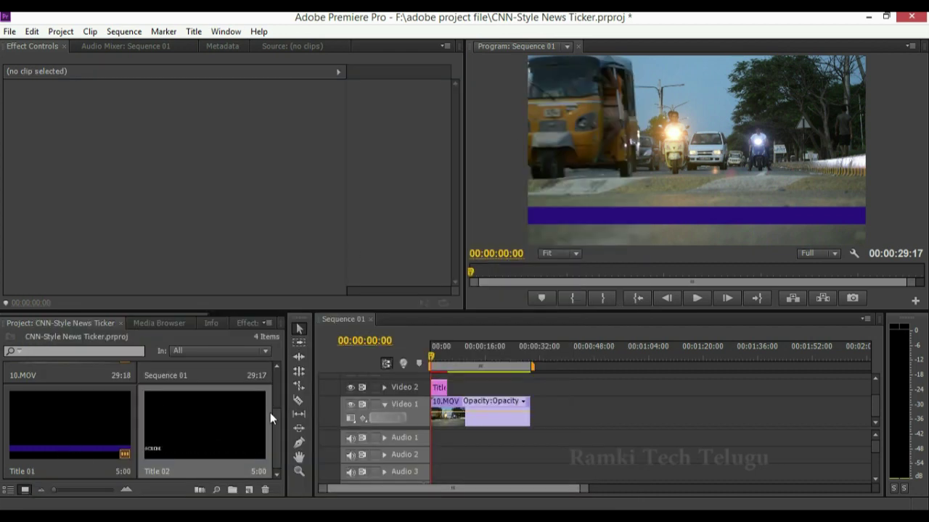
Step: Place Title 02 on Video 3 at 00:00 and extend Title 01's end on Video 2
{"action": "left_click_drag", "start_coordinate": [174, 434], "coordinate": [430, 386]}
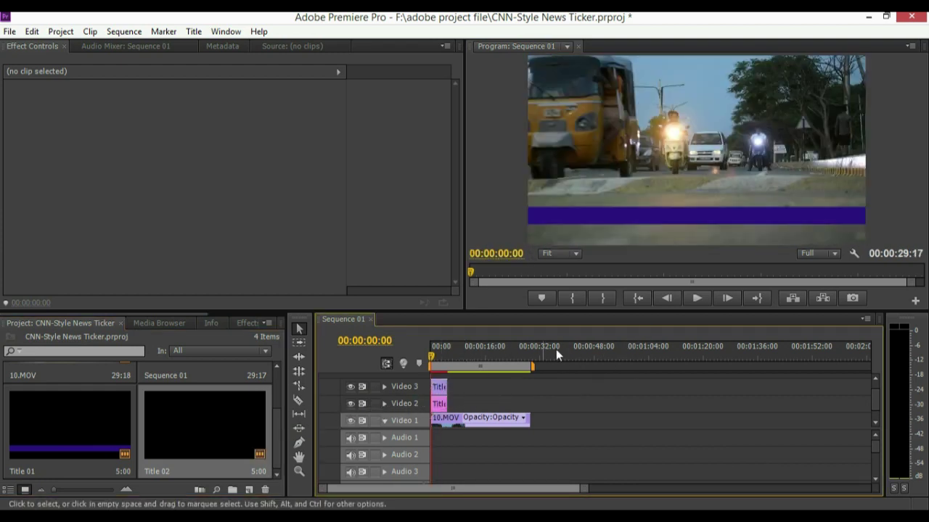
{"action": "left_click_drag", "start_coordinate": [451, 404], "coordinate": [466, 404]}
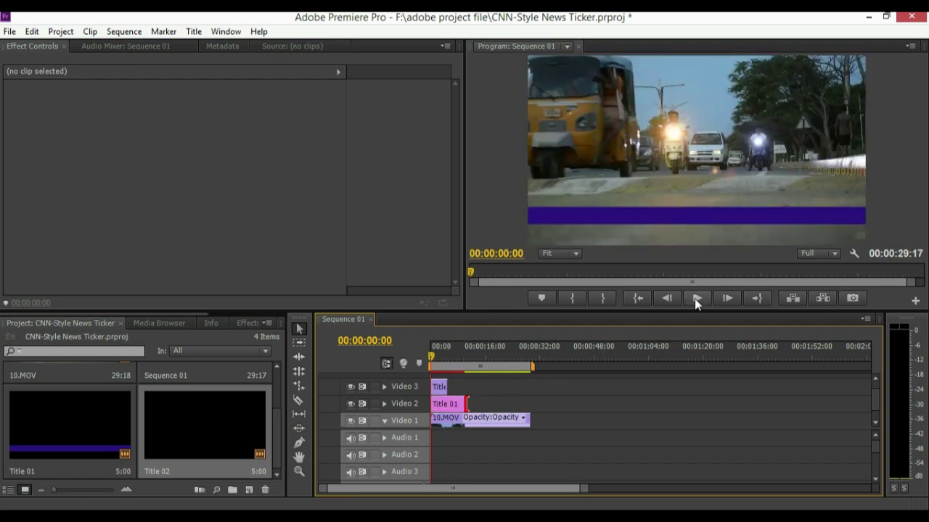
Step: Lengthen Title 02 by 00:00:05:00 to match Title 01, then replay from the start to watch the ticker crawl
{"action": "left_click", "coordinate": [694, 298]}
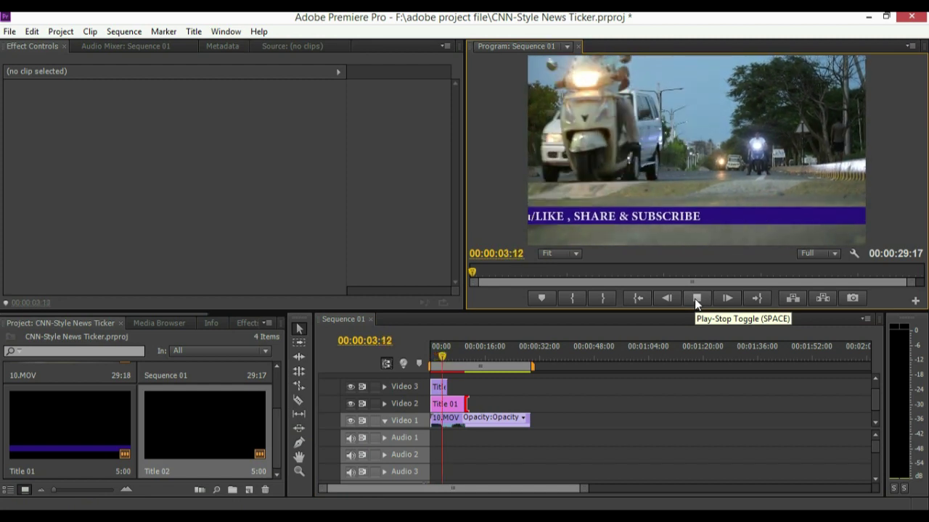
{"action": "left_click", "coordinate": [696, 298]}
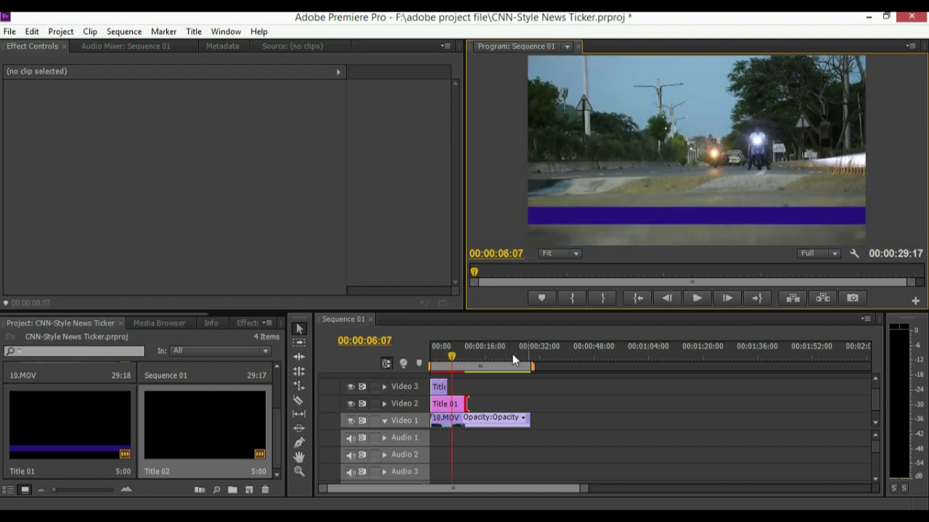
{"action": "left_click_drag", "start_coordinate": [440, 387], "coordinate": [455, 390]}
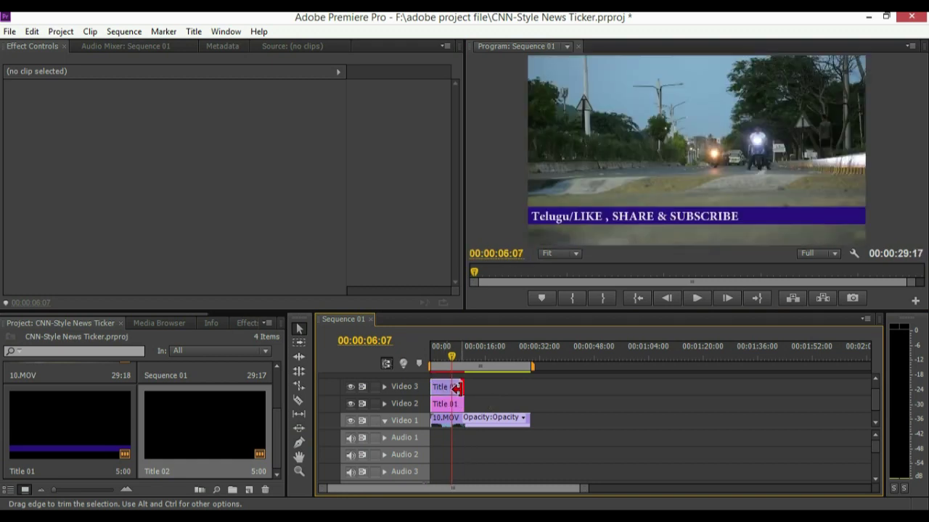
{"action": "left_click", "coordinate": [639, 298]}
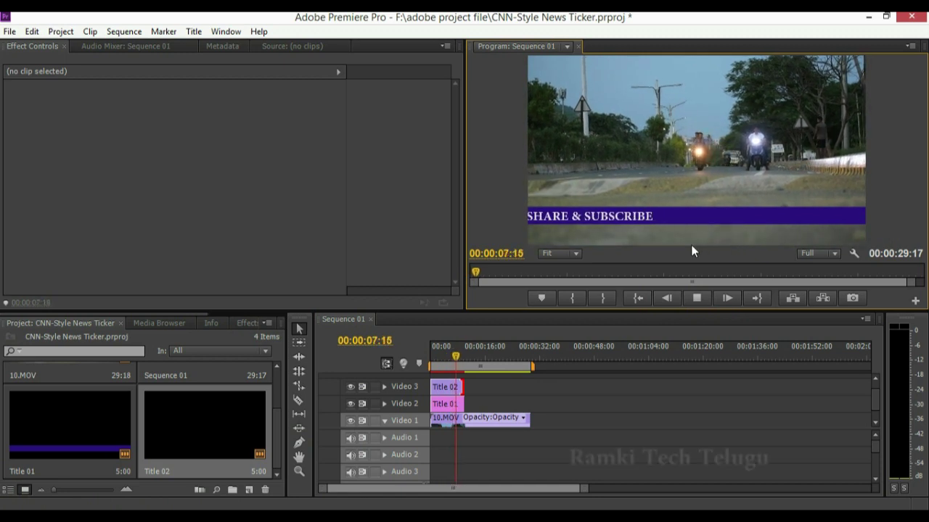
{"action": "key", "text": "space"}
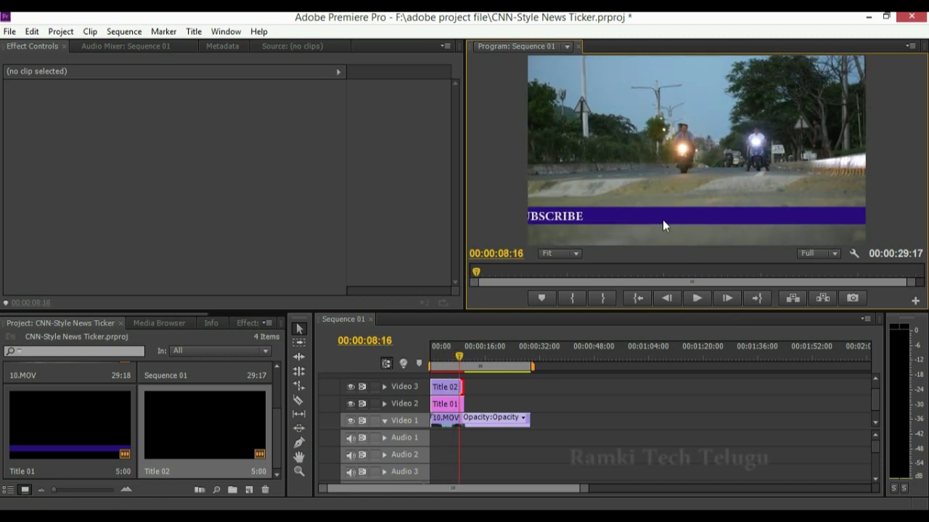